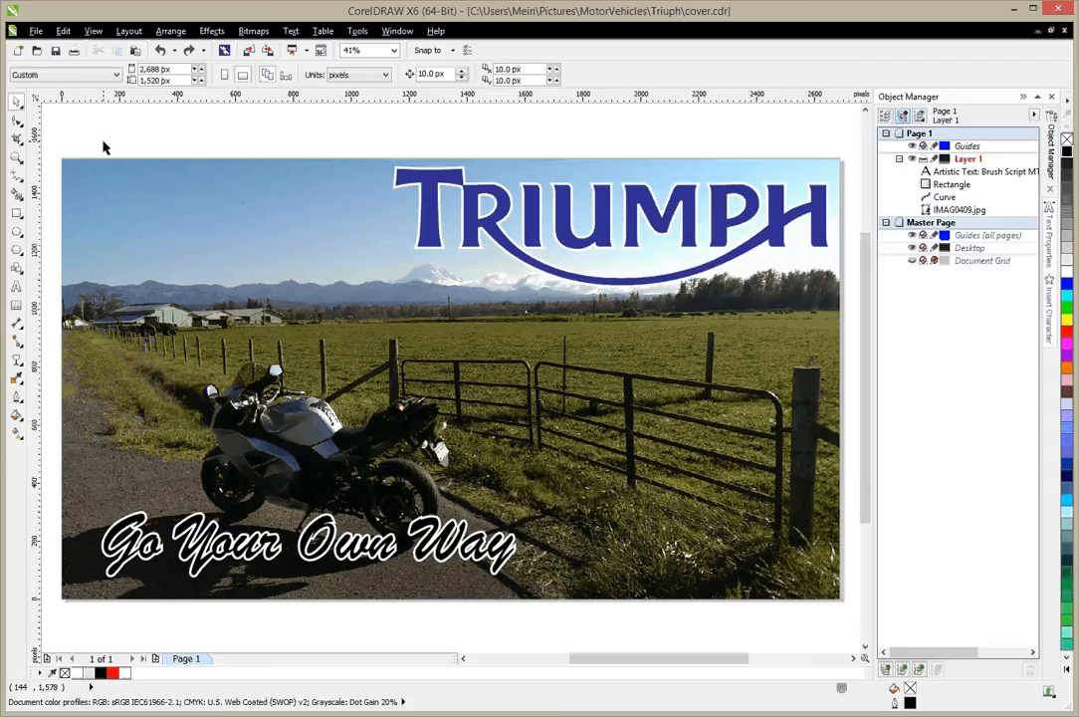
Step: Apply a linear two-color fountain fill from red to blue to the "Go Your Own Way" text
left_click(195, 579)
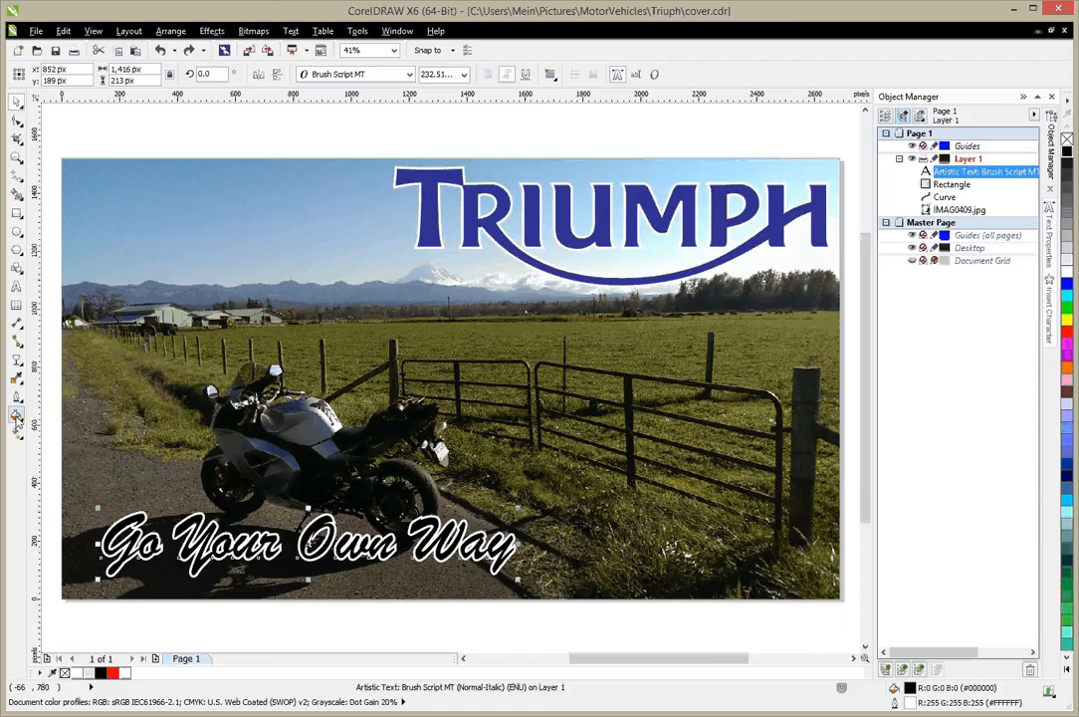
left_click(17, 416)
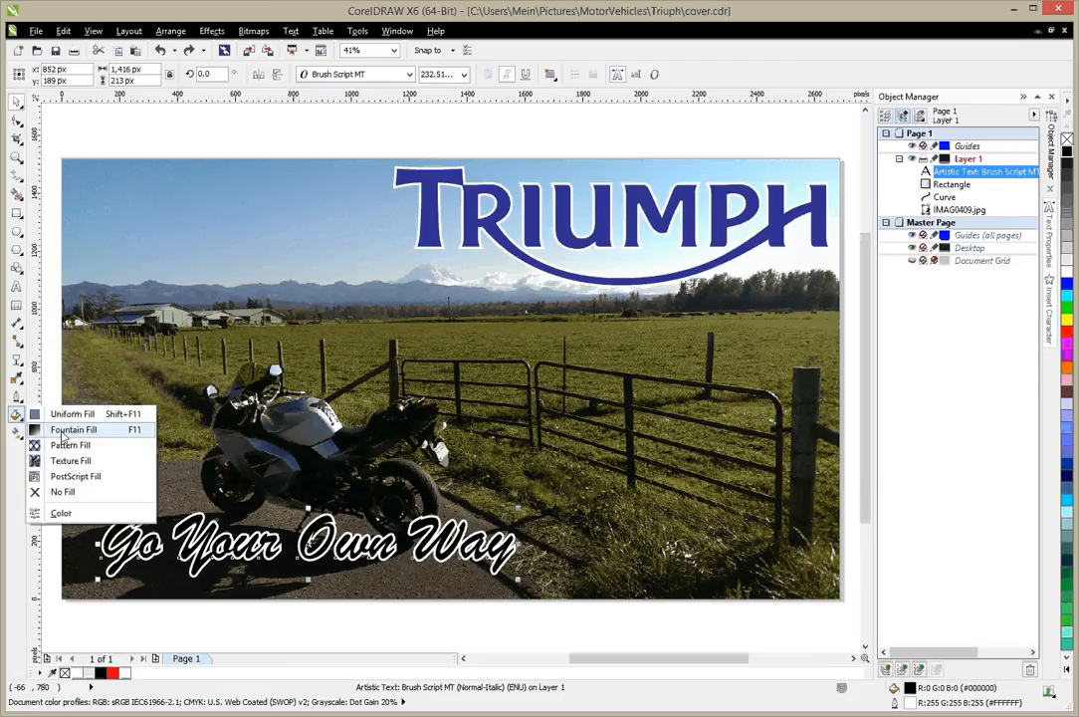
left_click(73, 429)
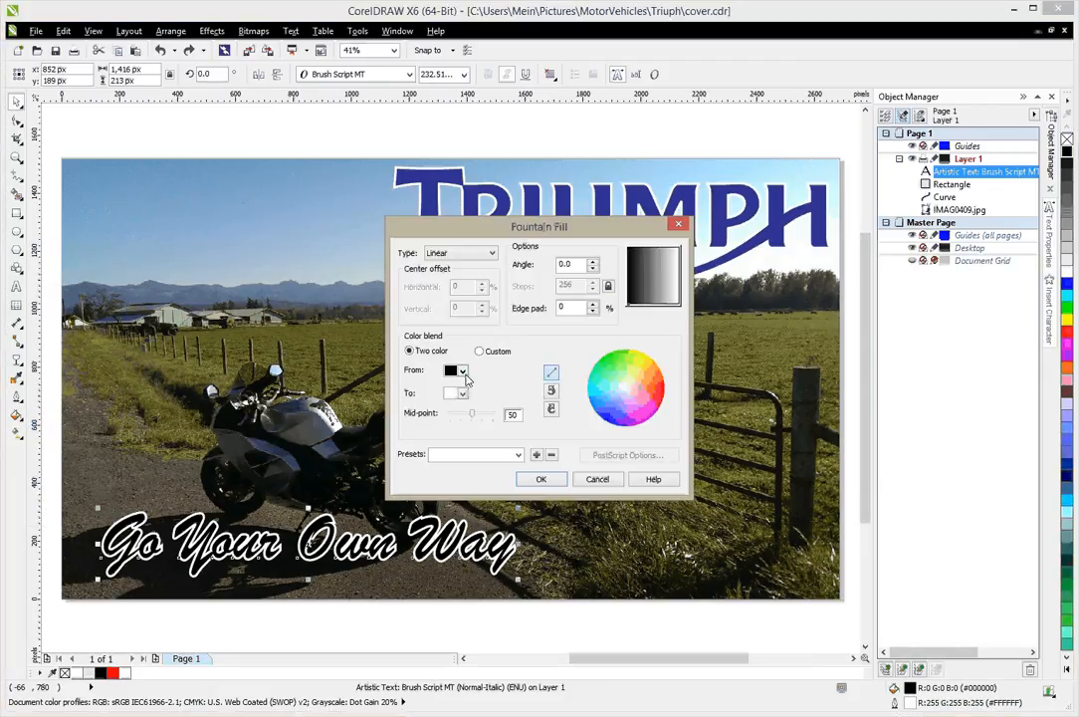
left_click(462, 372)
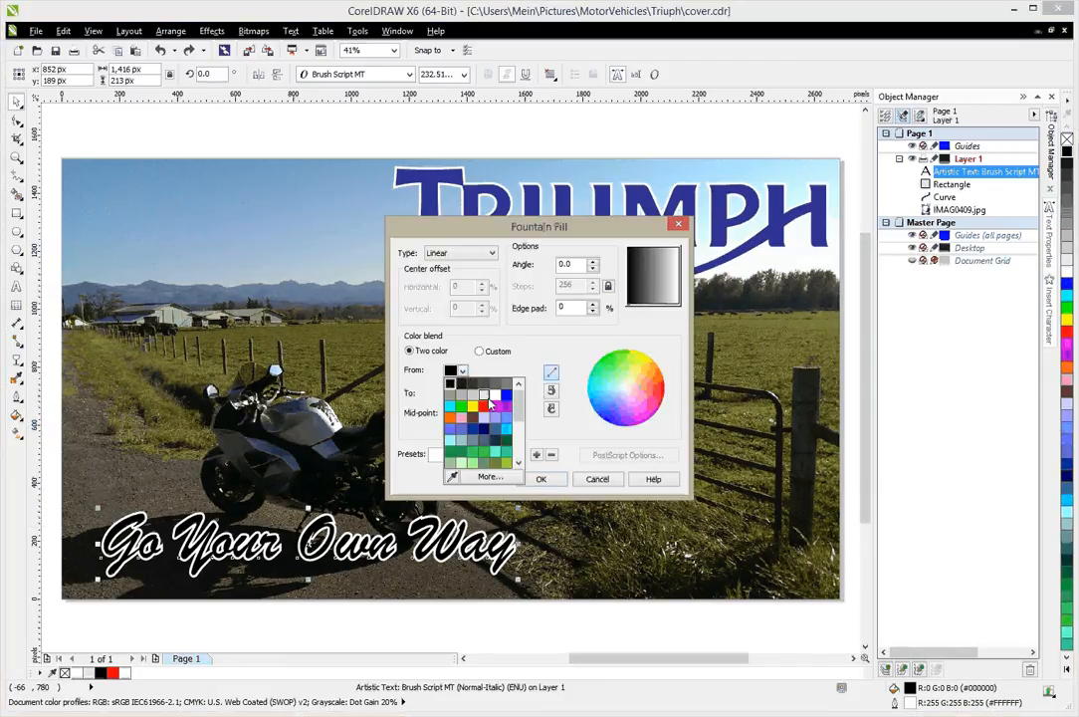
left_click(487, 404)
left_click(461, 395)
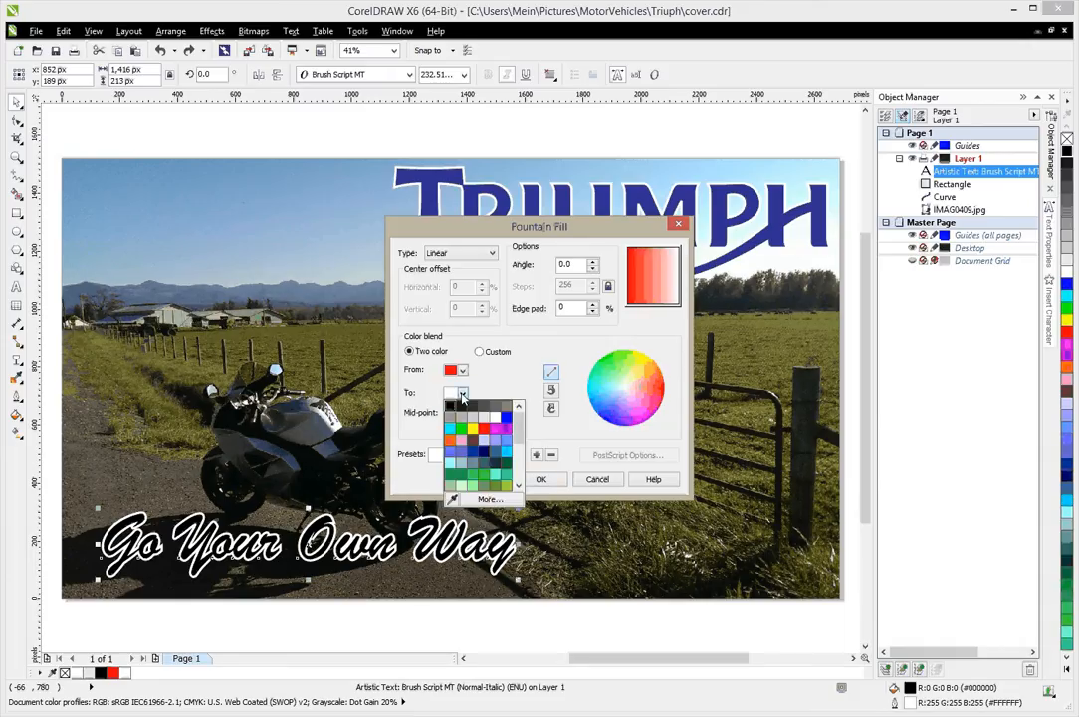
left_click(504, 416)
left_click(545, 479)
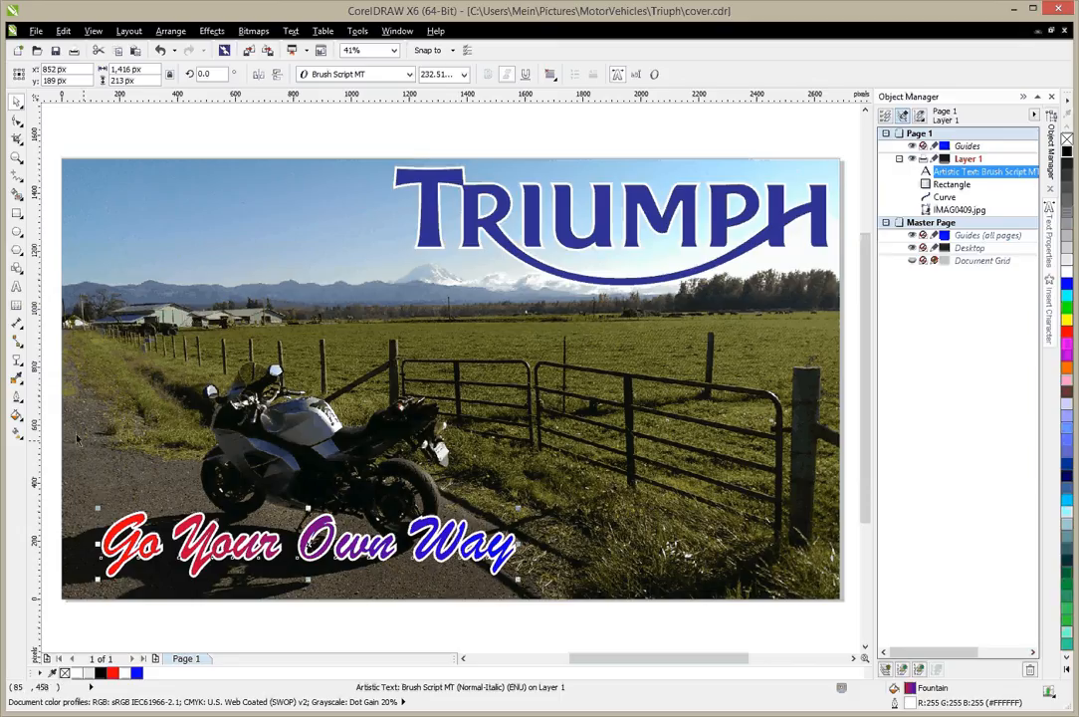
Step: Adjust the text gradient's midpoint directly on the object, trying 7% and settling on 56%
left_click(16, 435)
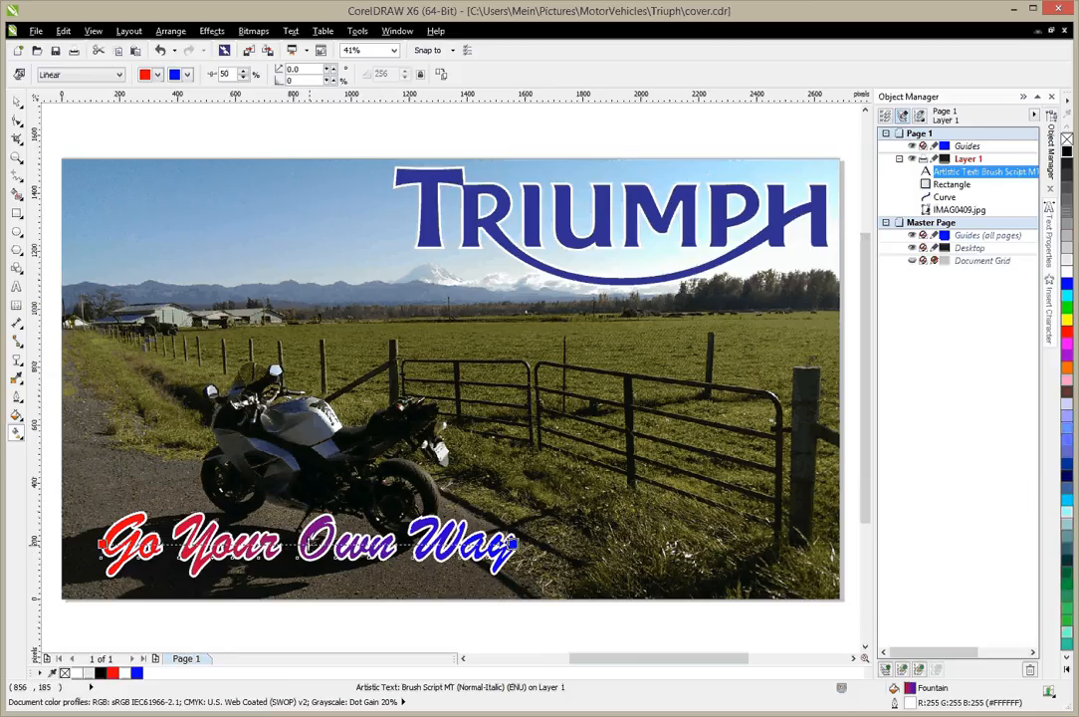
left_click_drag(209, 544, 133, 547)
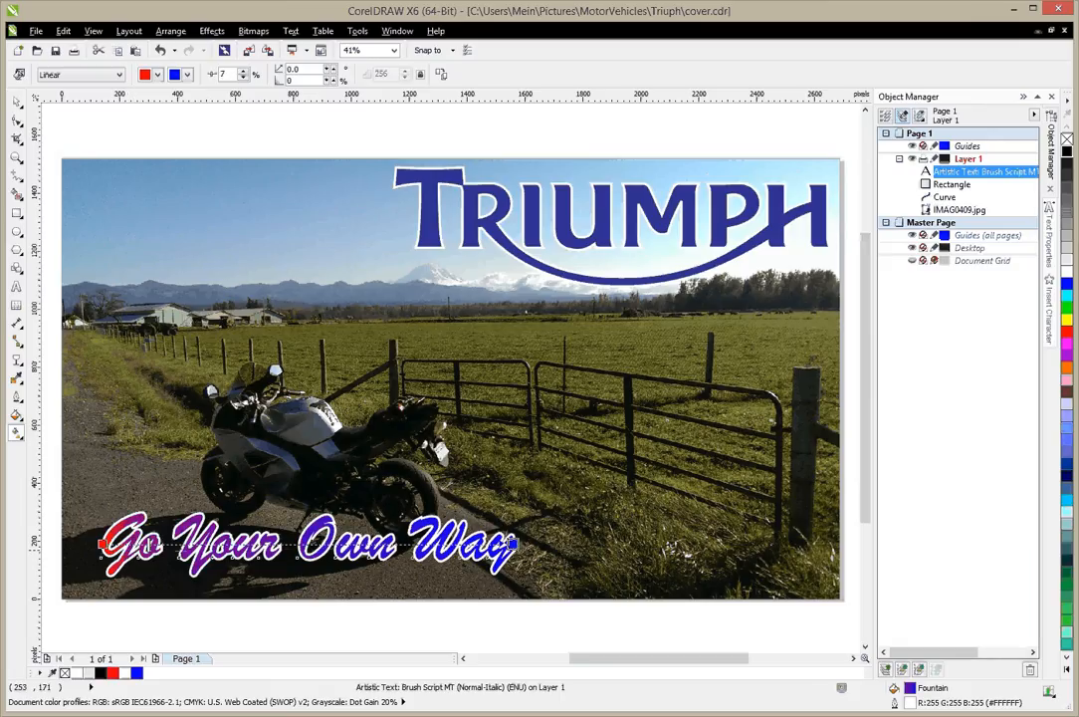
left_click_drag(129, 544, 356, 544)
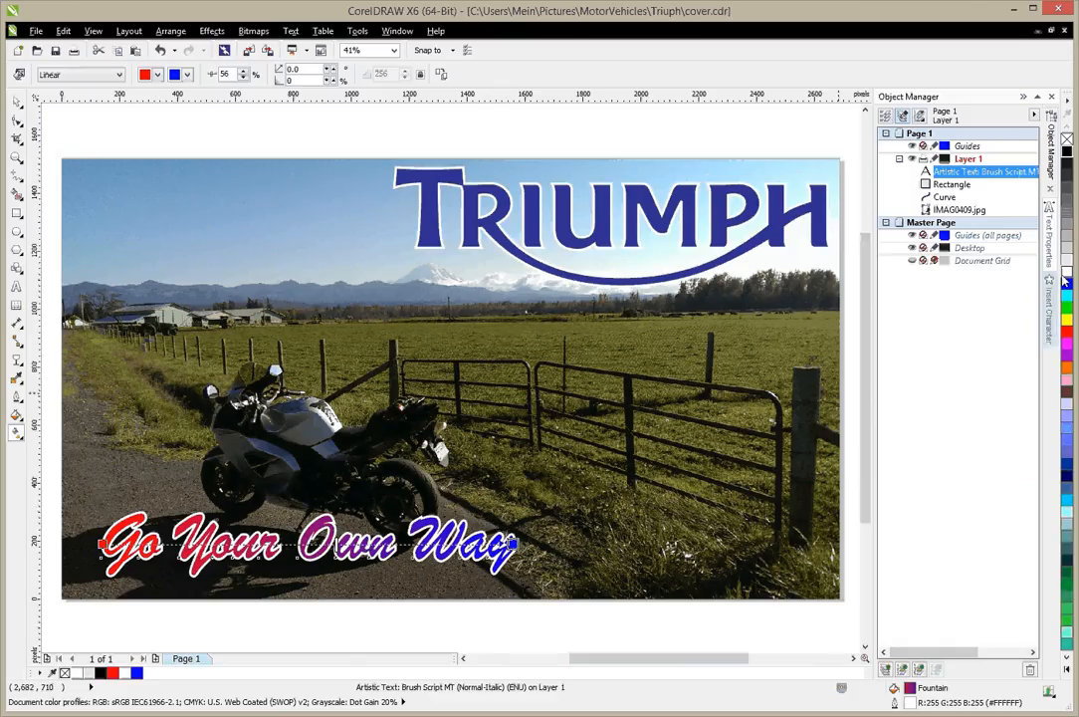
Step: Change the text gradient's end color to white and check its fountain fill settings without altering them
left_click_drag(1063, 277, 511, 544)
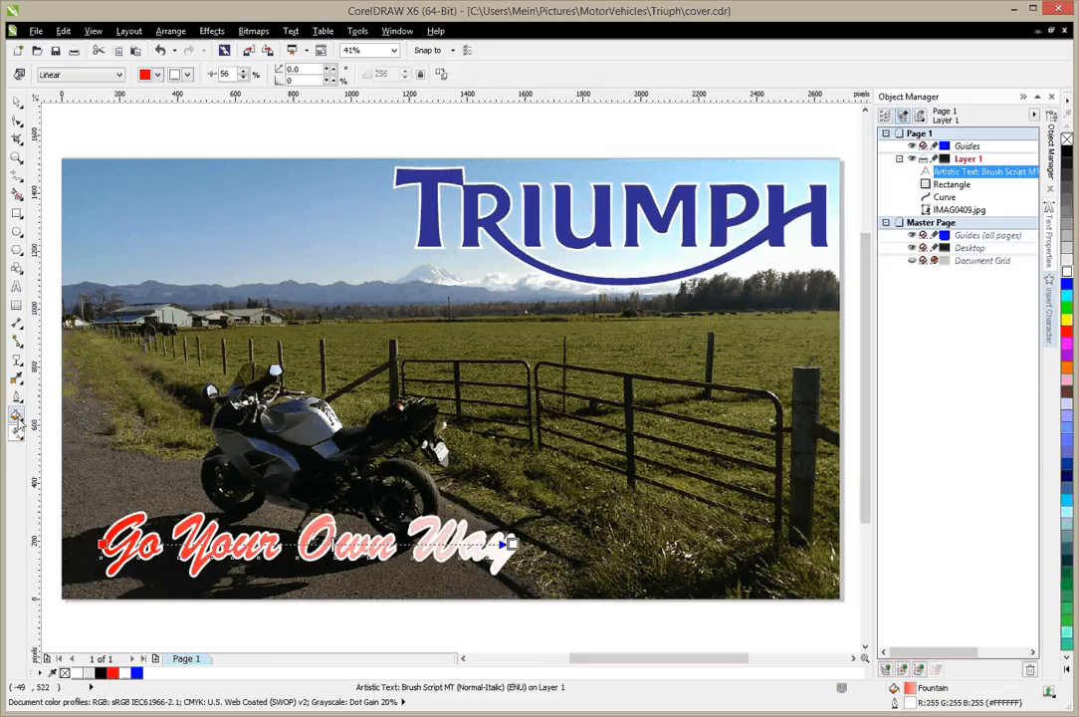
double_click(914, 697)
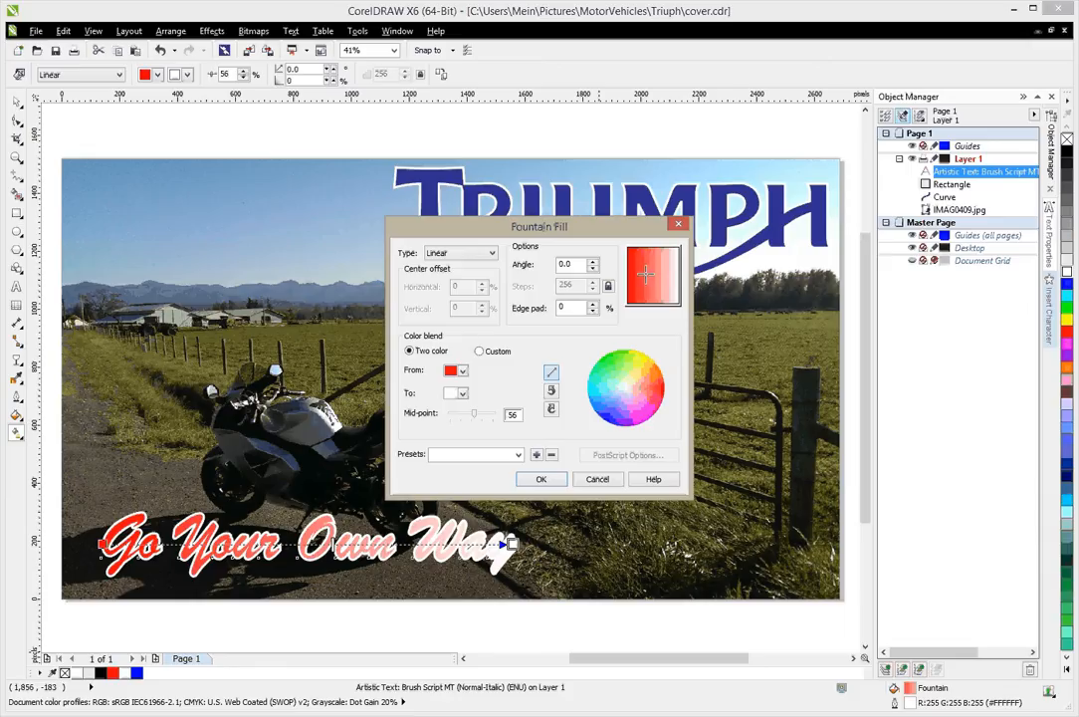
left_click(597, 479)
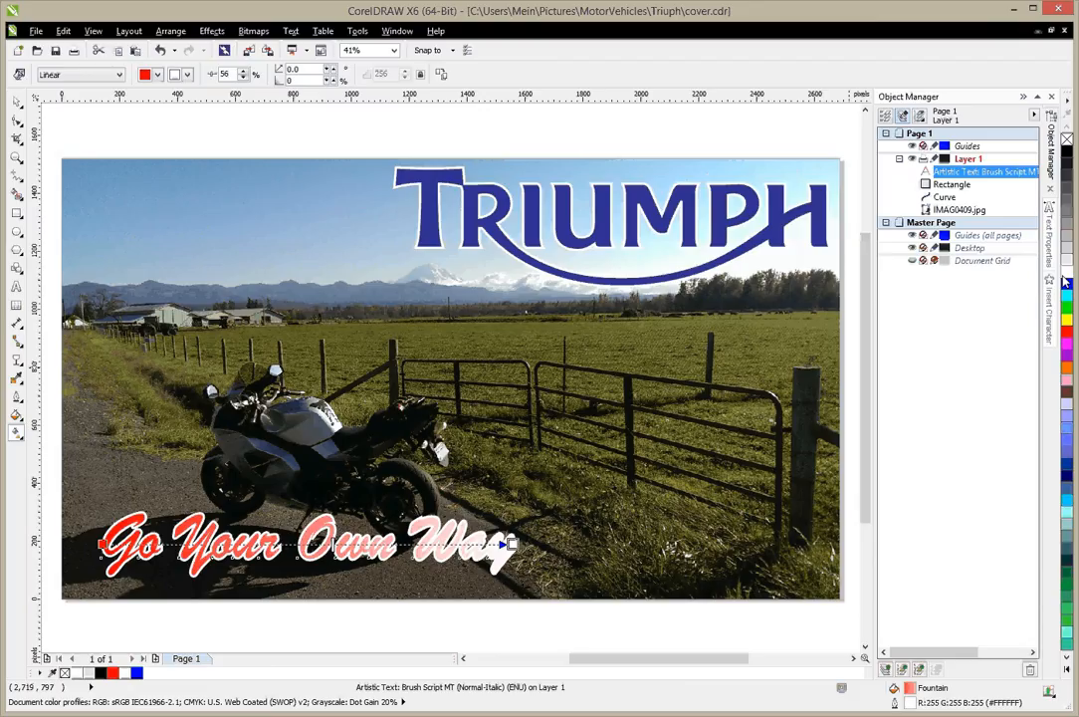
Step: Set the gradient's end color to red and add white at 55%, orange near the start of "Way" and dark blue over "Your"
left_click_drag(1066, 331, 513, 544)
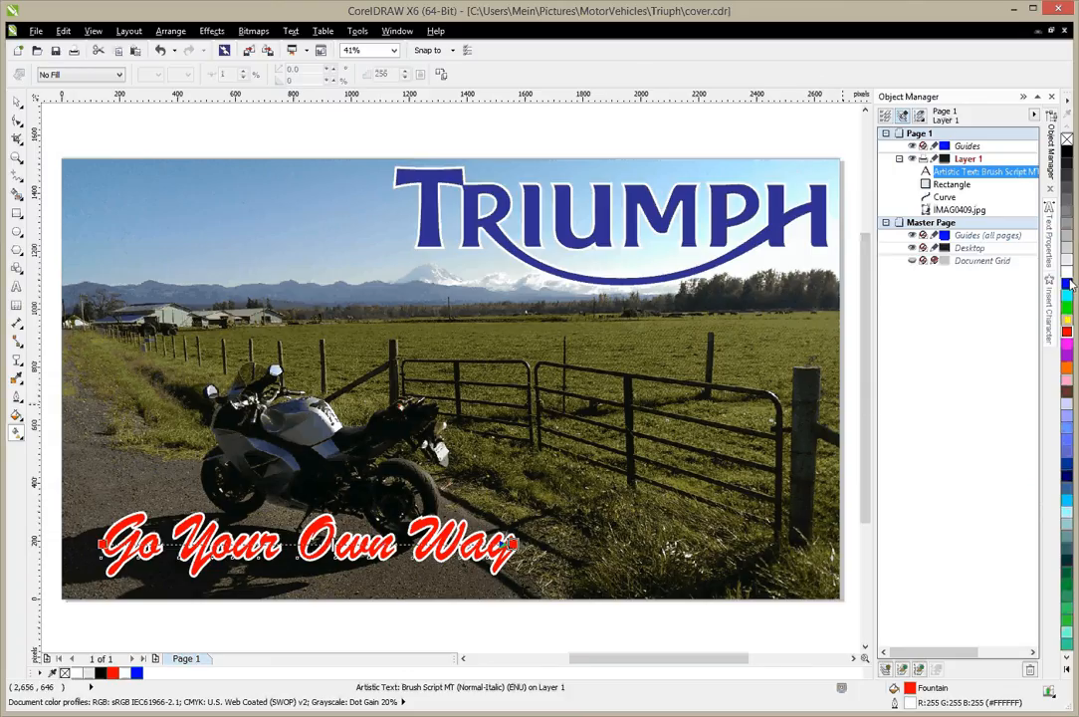
left_click_drag(1068, 280, 329, 544)
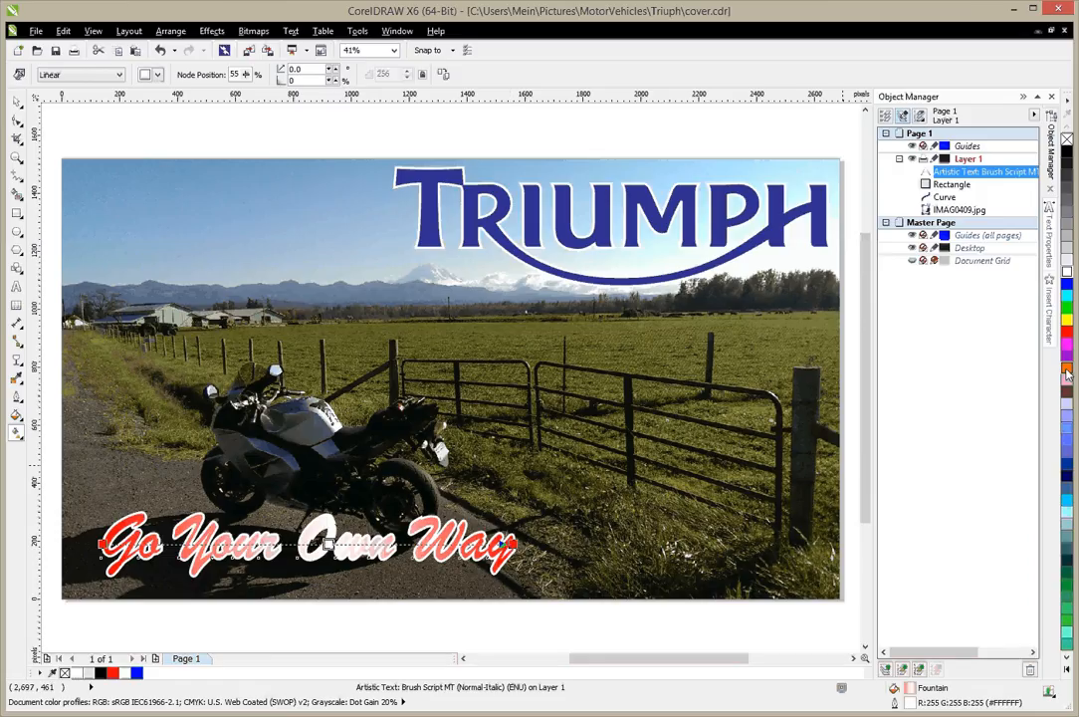
left_click_drag(1067, 370, 402, 545)
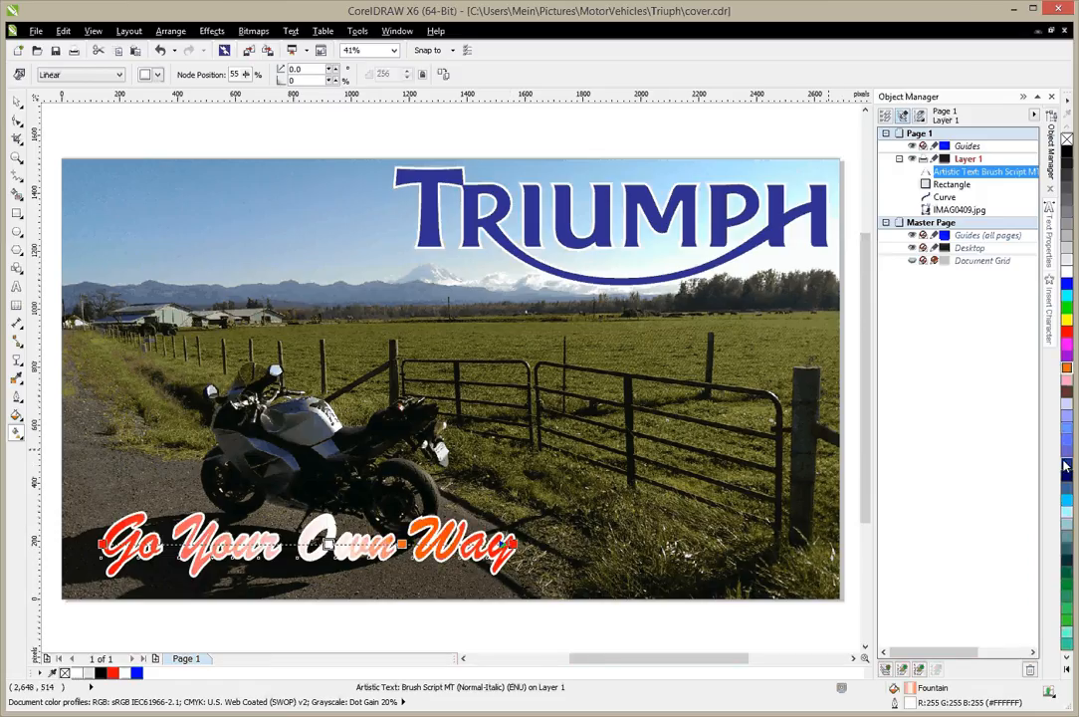
left_click_drag(1066, 463, 223, 548)
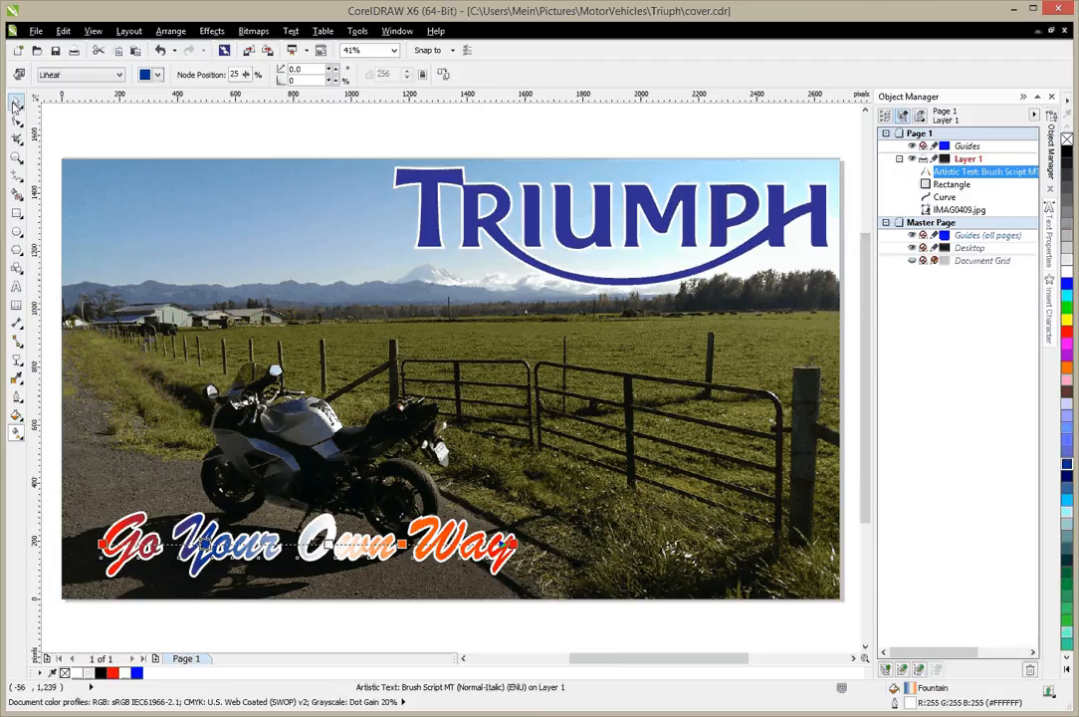
left_click(16, 104)
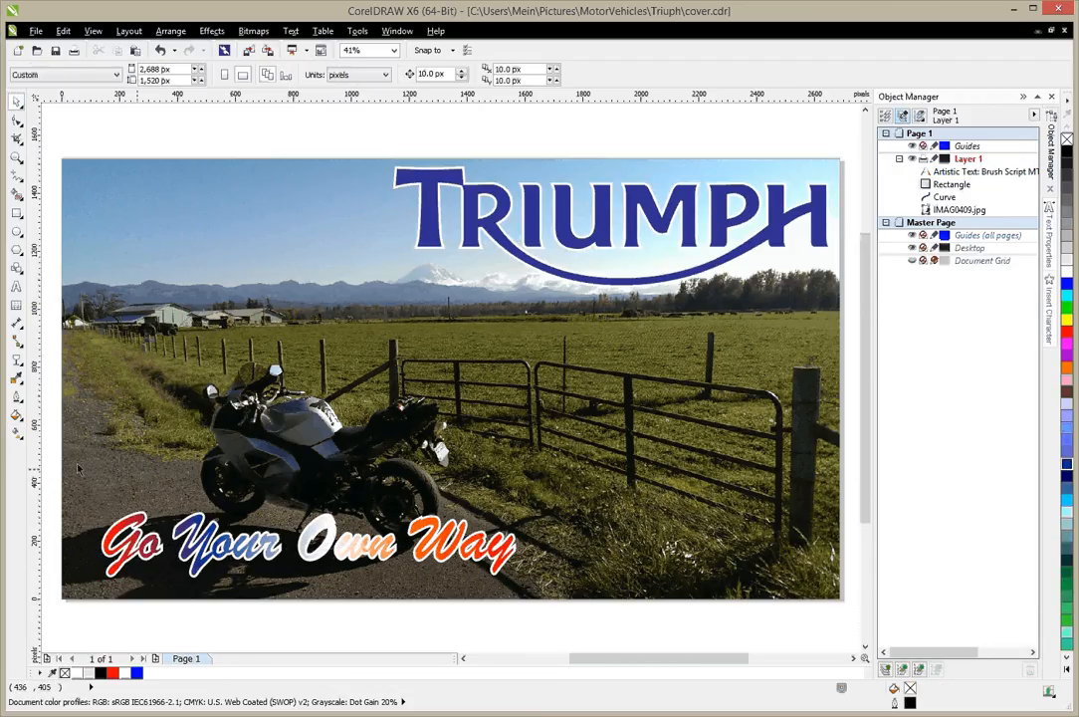
Step: Move the gradient's dark blue node to 50% and orange to 59%, and pull both red ends inward to the starts of "Your" and "Way"
left_click(16, 435)
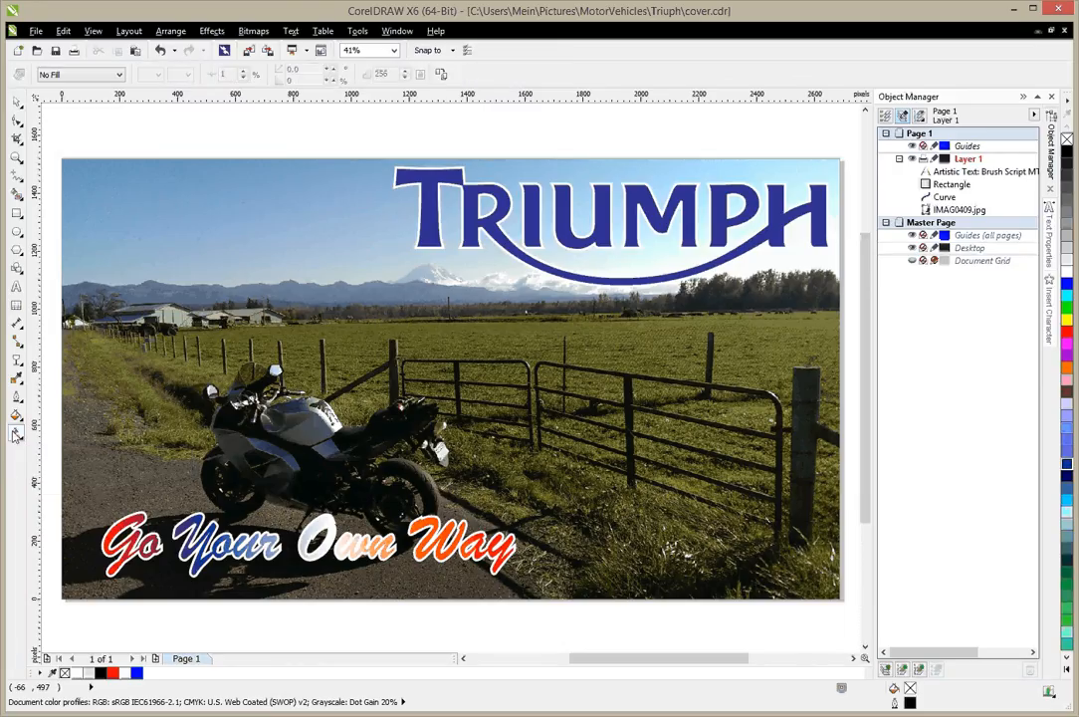
left_click(136, 538)
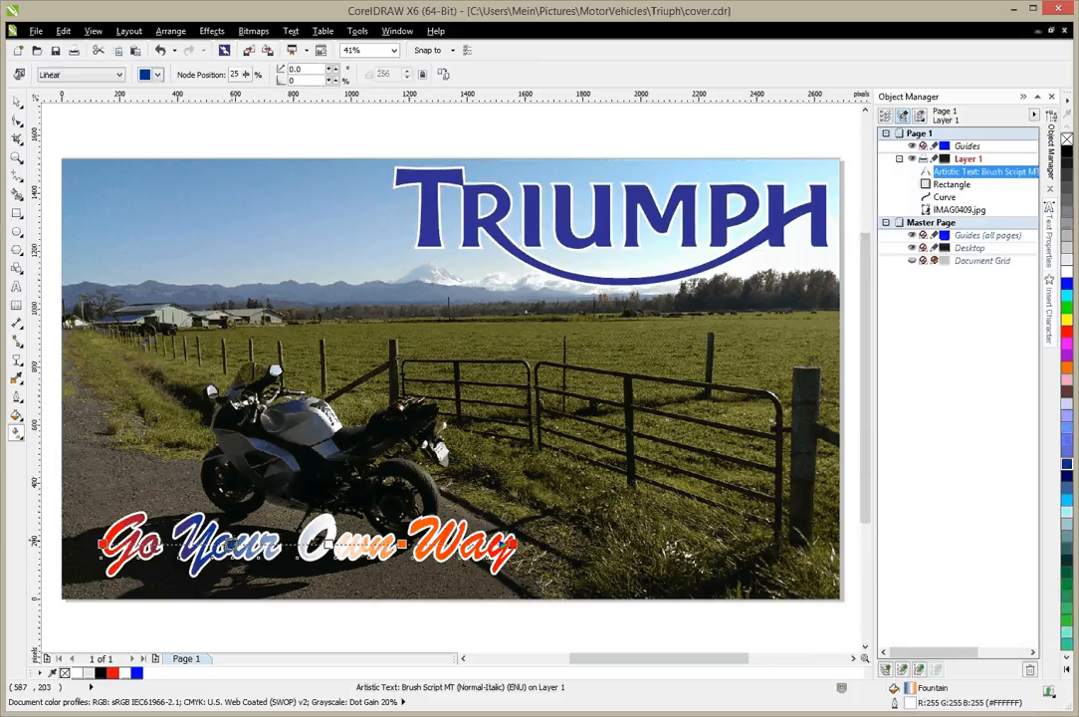
left_click_drag(230, 544, 309, 543)
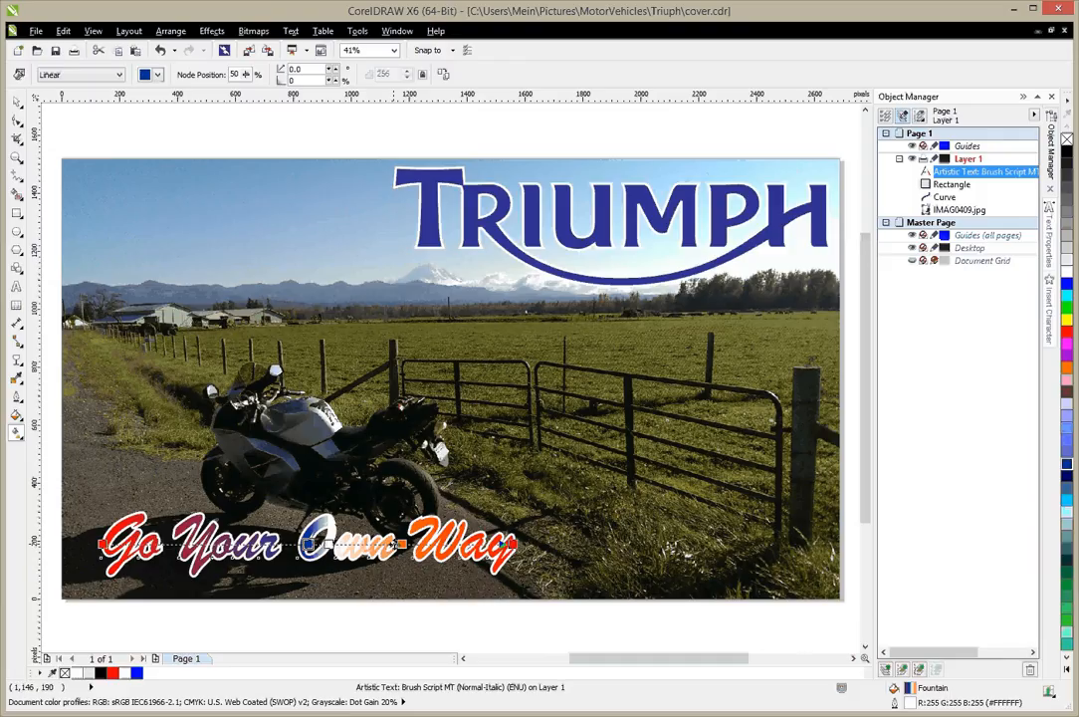
left_click_drag(397, 544, 326, 545)
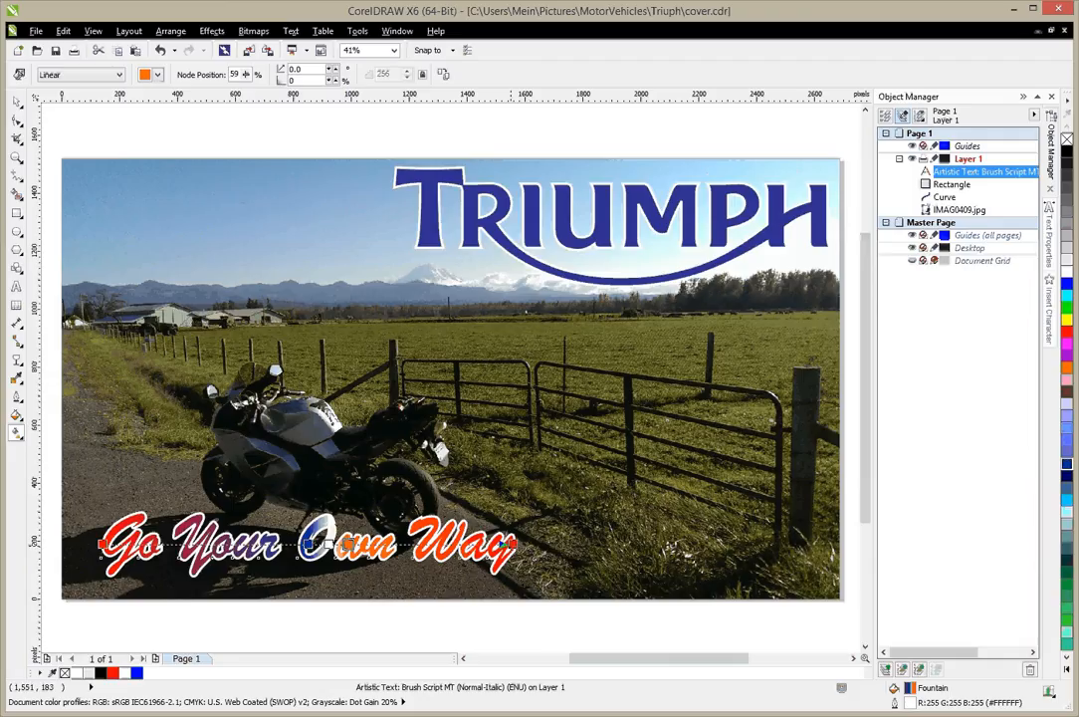
left_click_drag(510, 543, 413, 545)
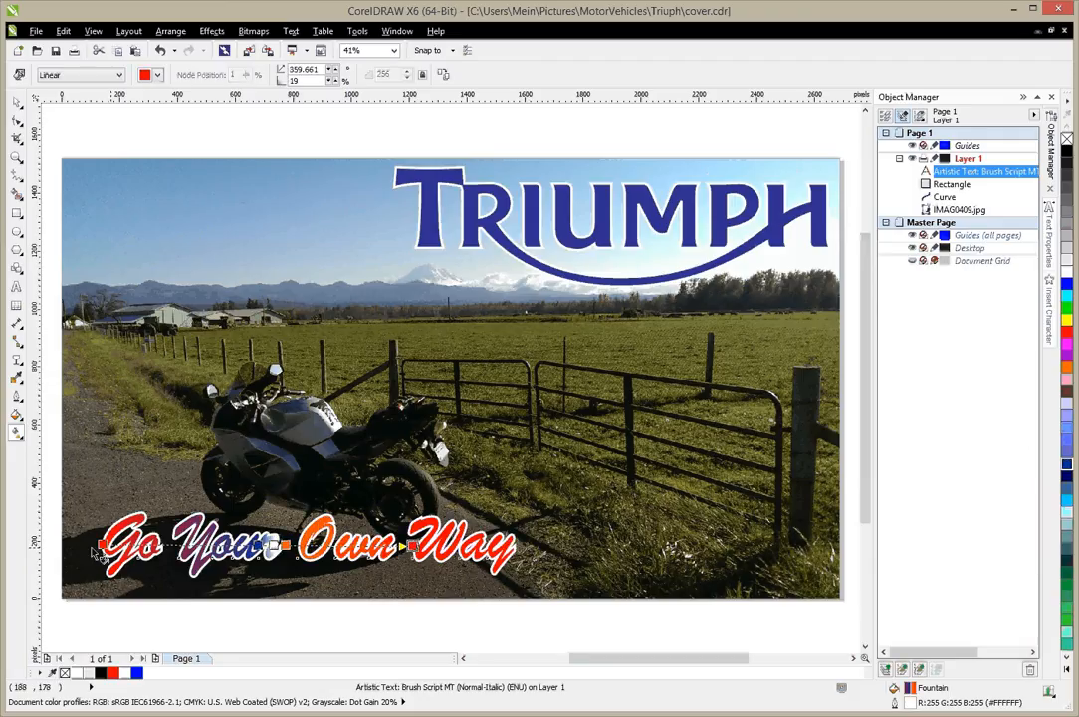
left_click_drag(102, 544, 176, 546)
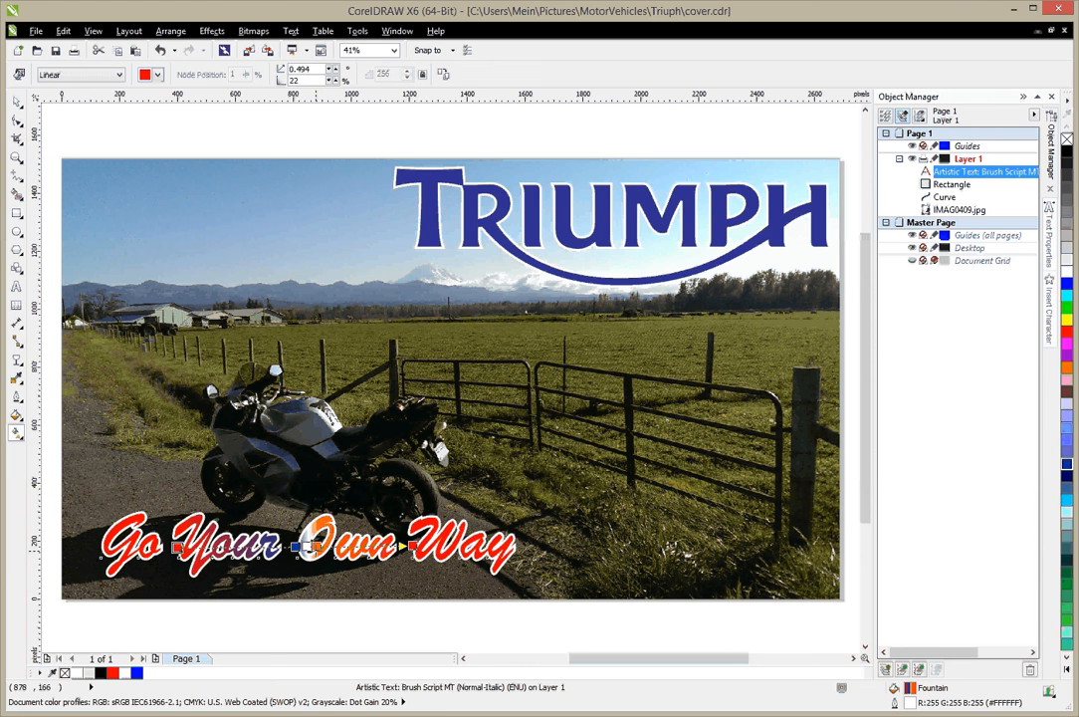
Step: Spread the color nodes around the "O" of "Own", moving dark blue back to the end of "Your" and orange to 63%
scroll(301, 562, "up", 3)
scroll(301, 564, "up", 2)
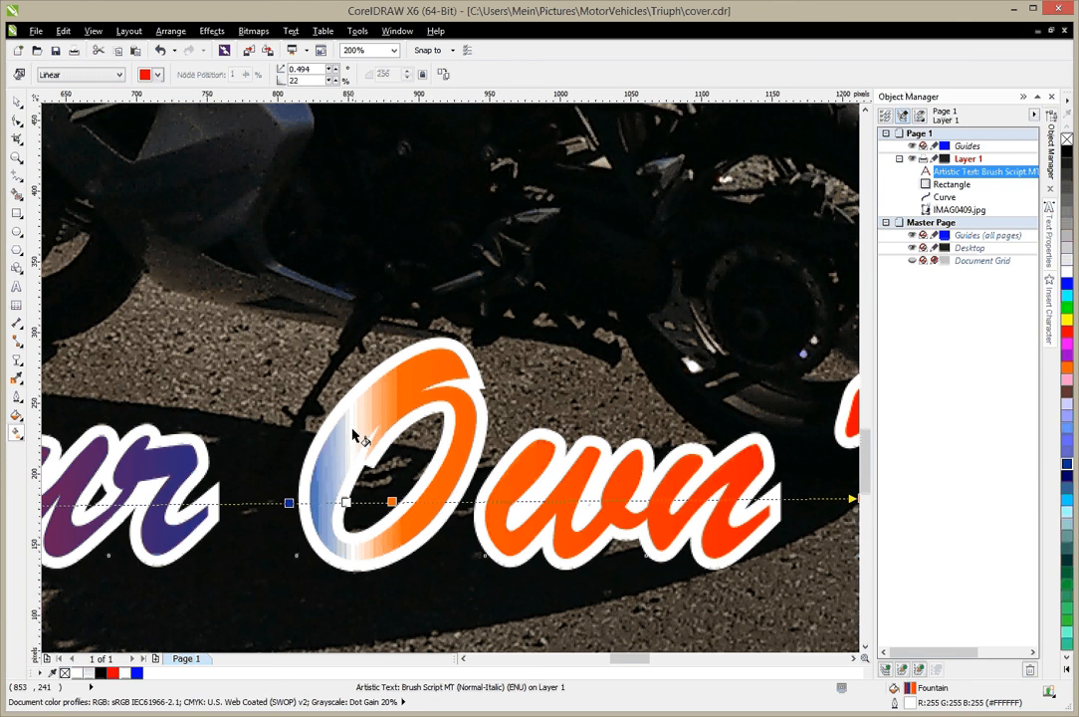
left_click_drag(289, 502, 230, 503)
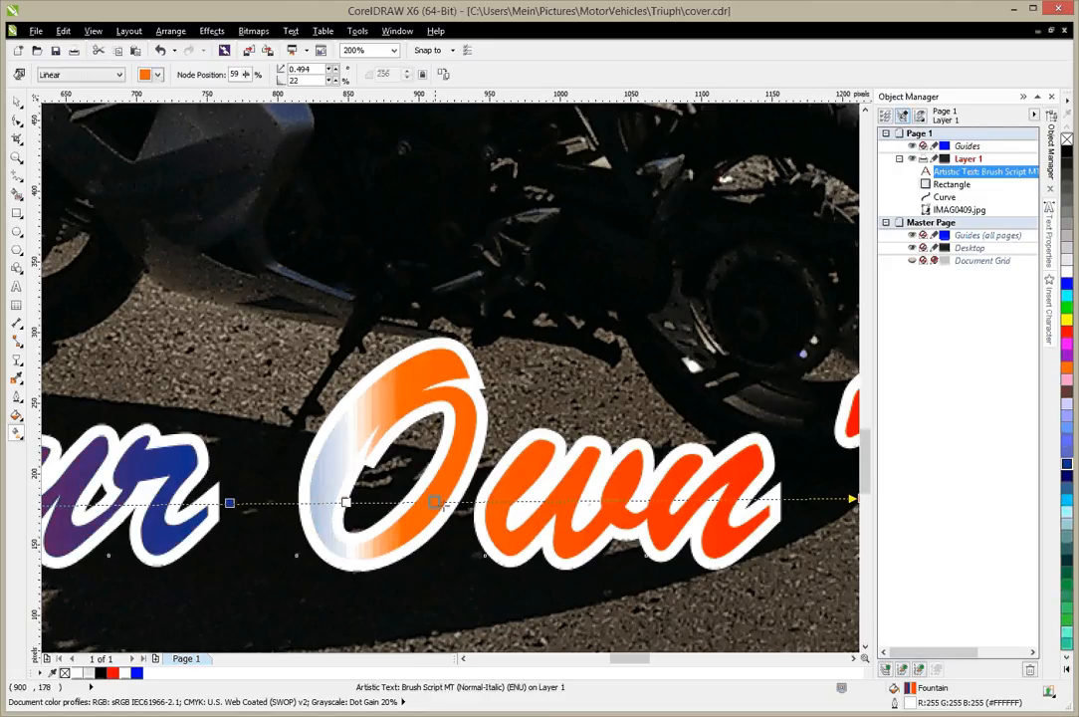
left_click_drag(435, 502, 444, 501)
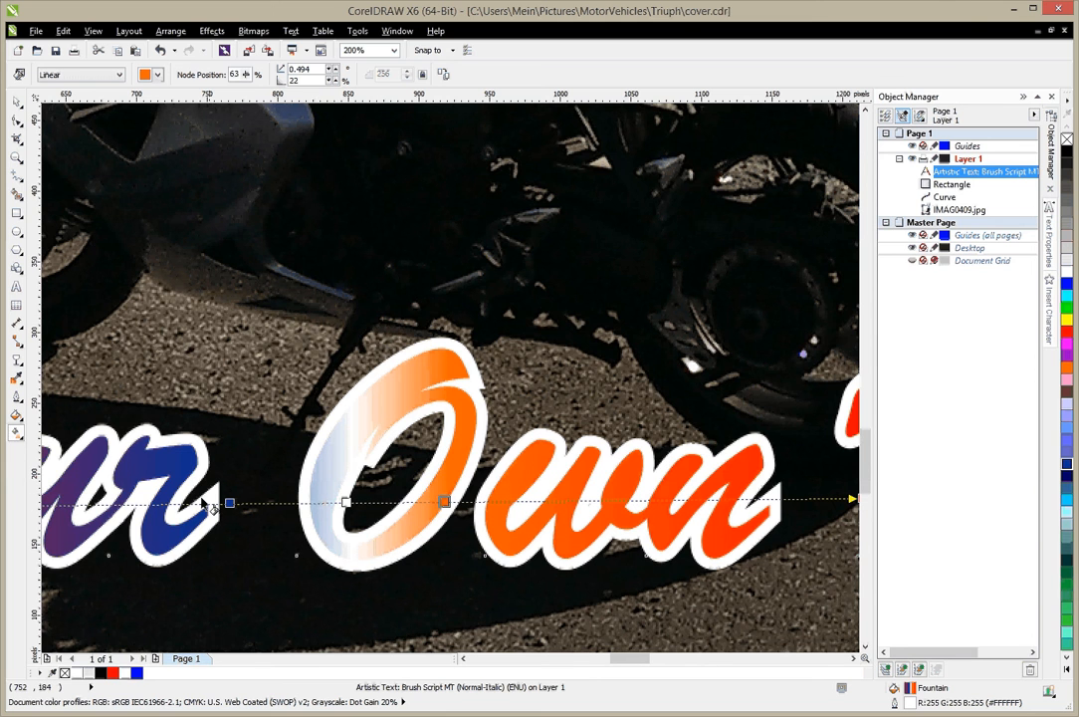
scroll(279, 512, "down", 2)
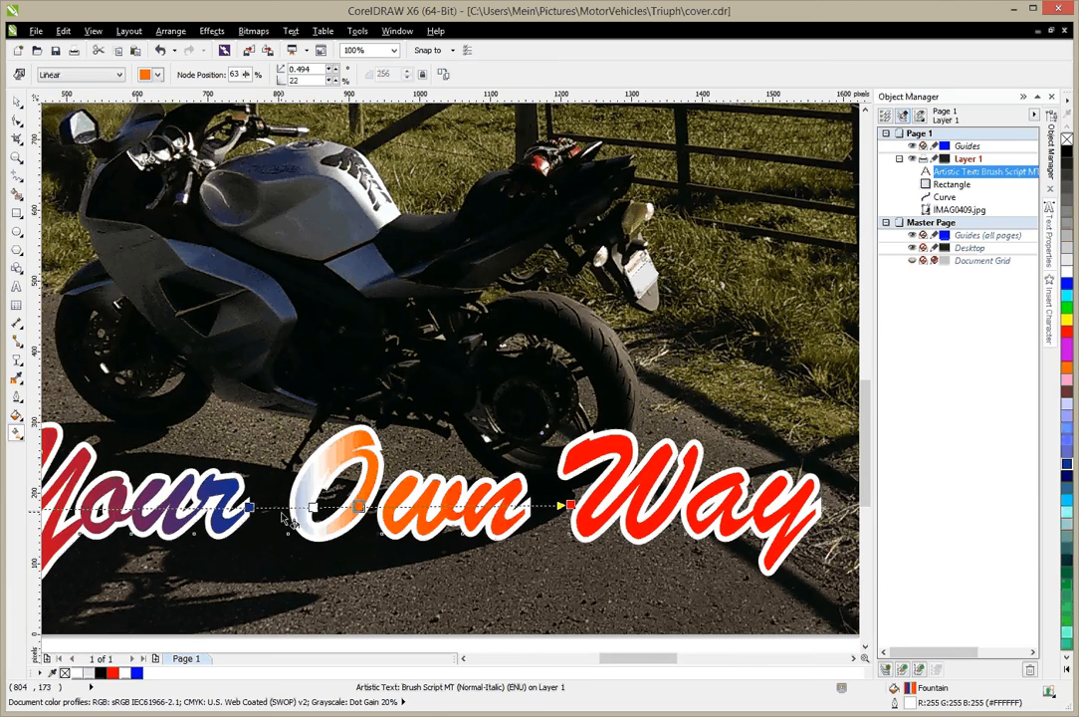
scroll(283, 519, "down", 1)
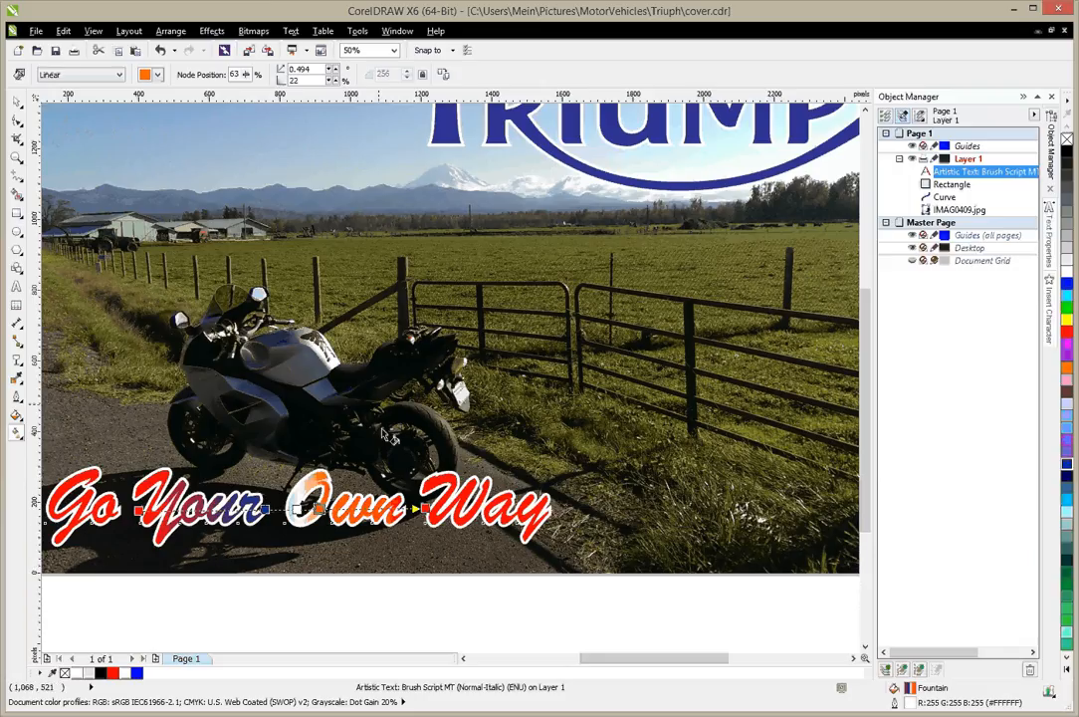